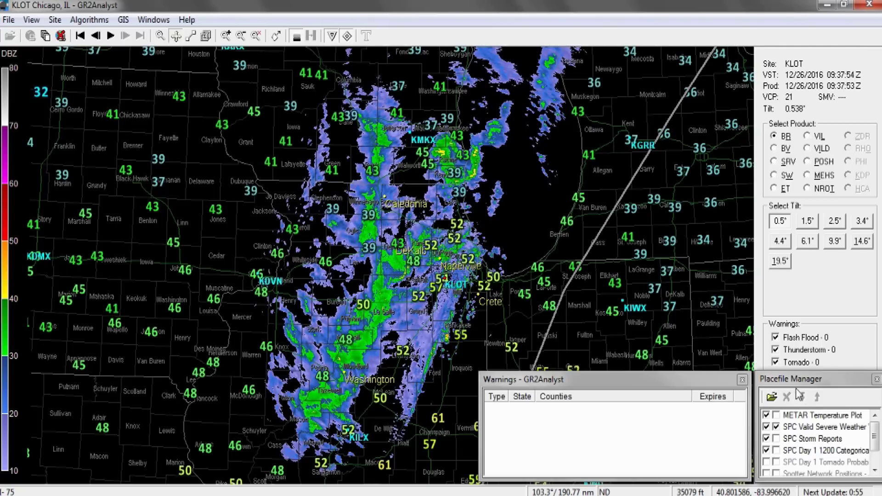
- Turn off the METAR Temperature Plot, SPC Valid Severe Weather, SPC Storm Reports and SPC Day 1 1200 Categorical placefiles
left_click_drag(663, 384, 698, 388)
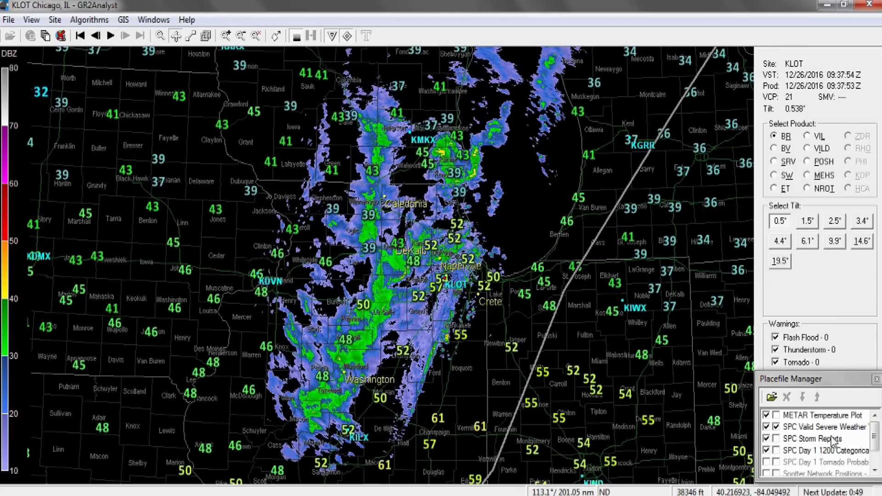
left_click(766, 415)
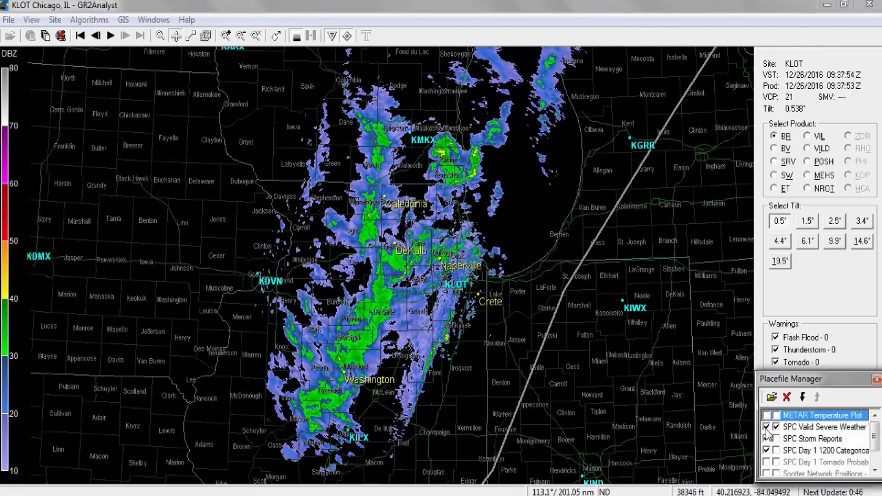
left_click(766, 428)
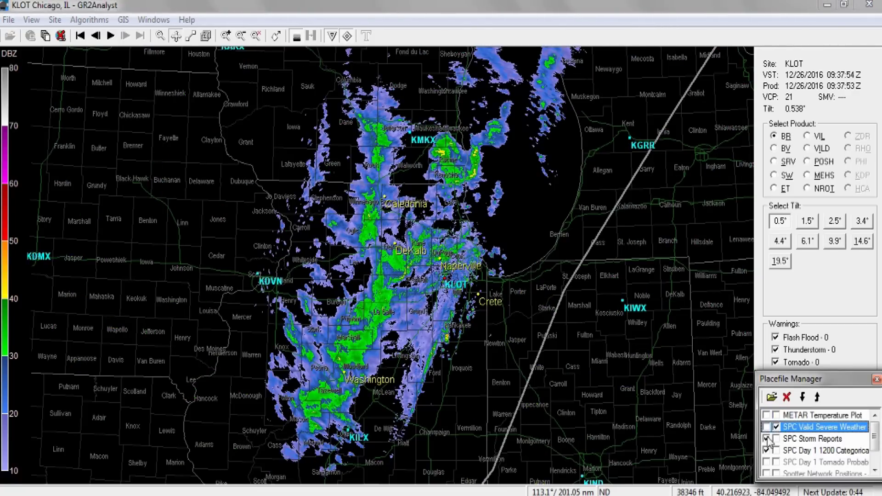
left_click(765, 440)
left_click(766, 451)
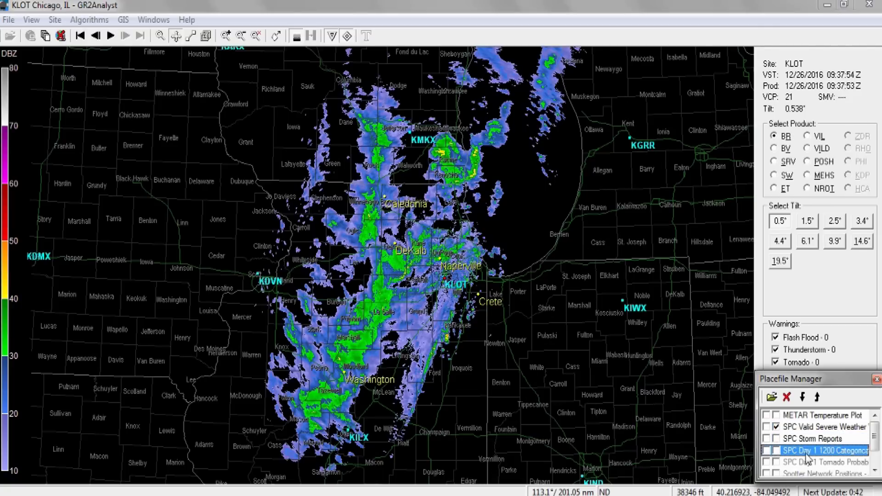
left_click(875, 456)
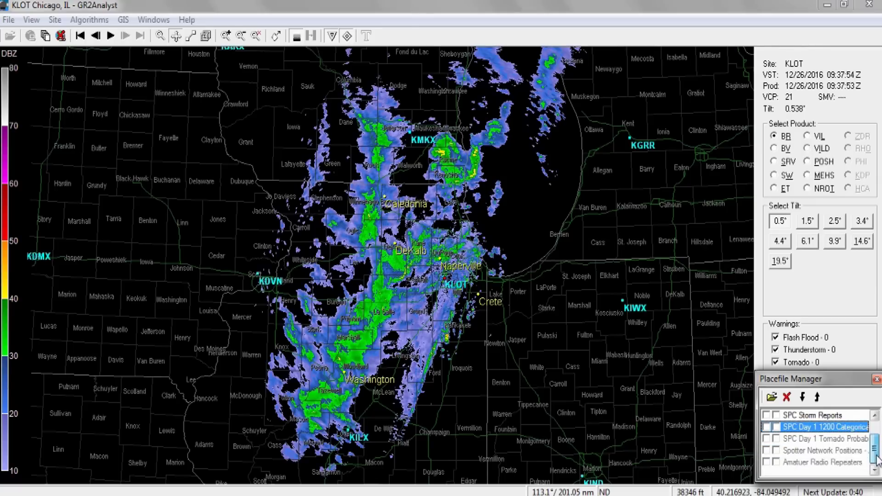
left_click_drag(880, 456, 880, 437)
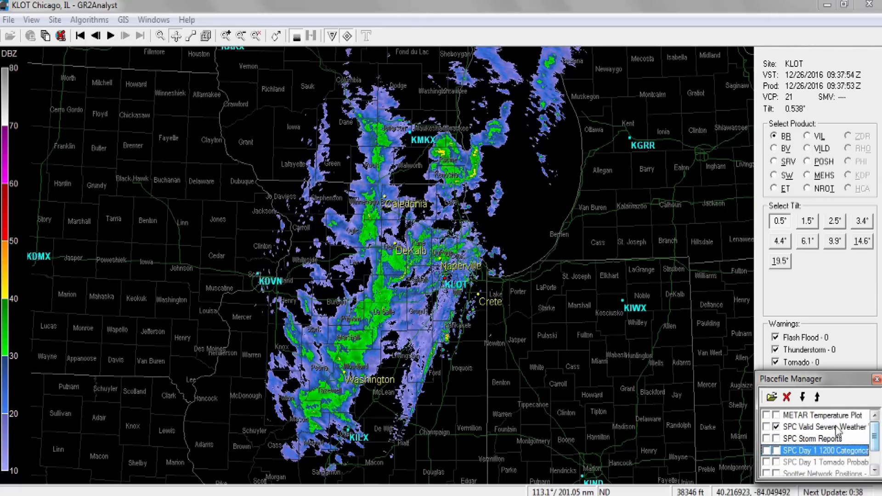
- Turn the METAR Temperature Plot and the three SPC placefiles for severe weather, storm reports and Day 1 categorical back on
left_click(766, 415)
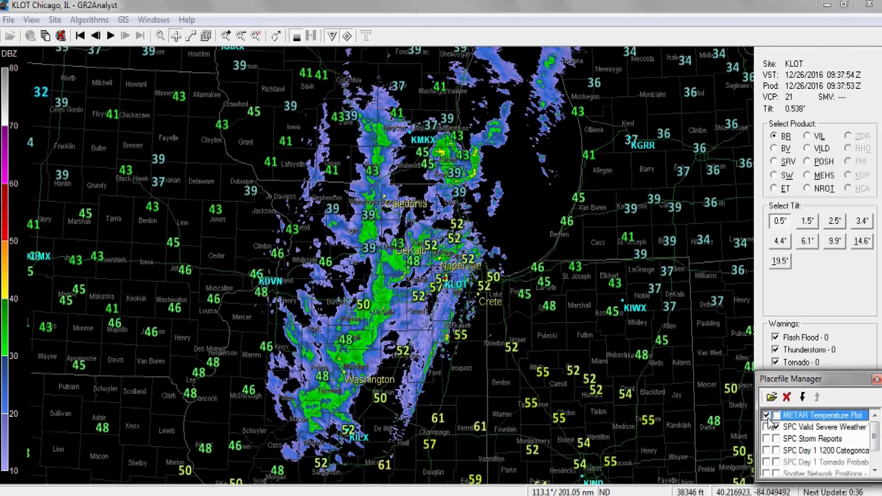
left_click(765, 428)
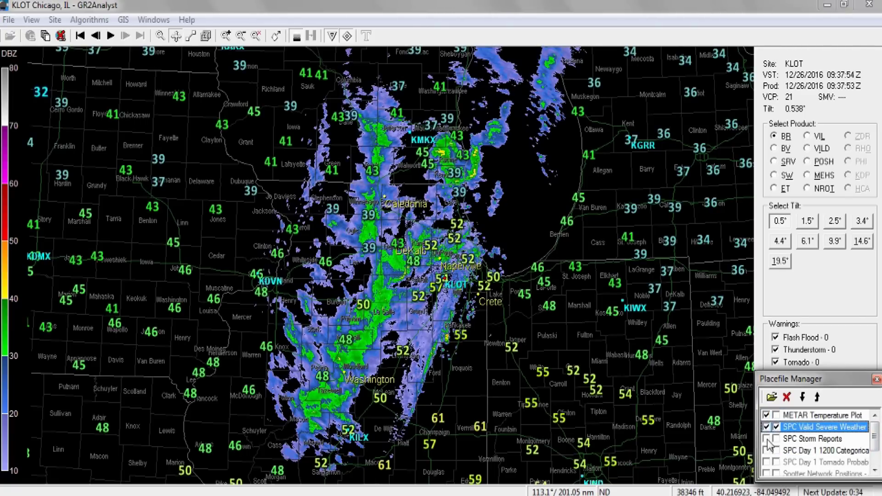
left_click(766, 439)
left_click(766, 450)
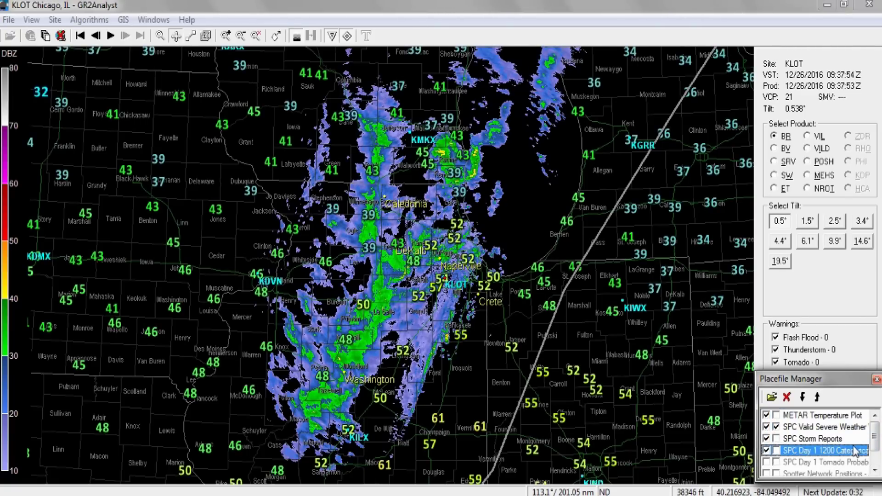
left_click_drag(875, 439, 877, 449)
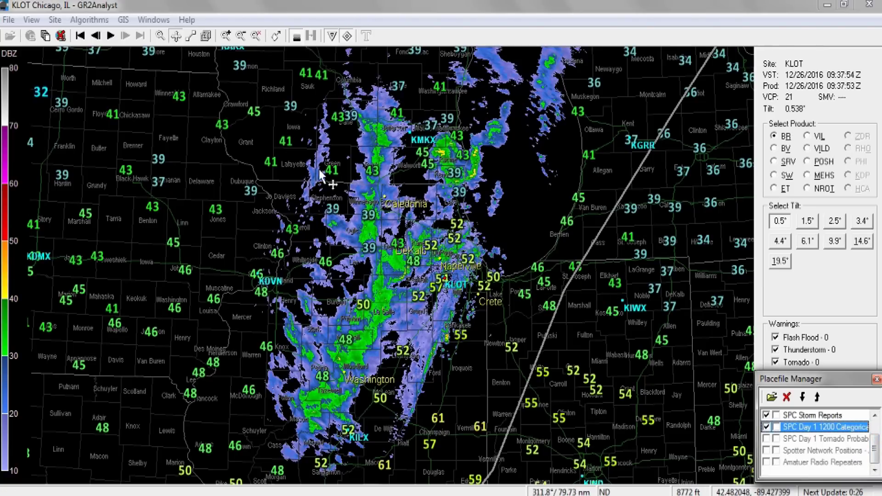
- Play the radar loop and examine the base reflectivity around Crystal Lake up close
left_click(45, 37)
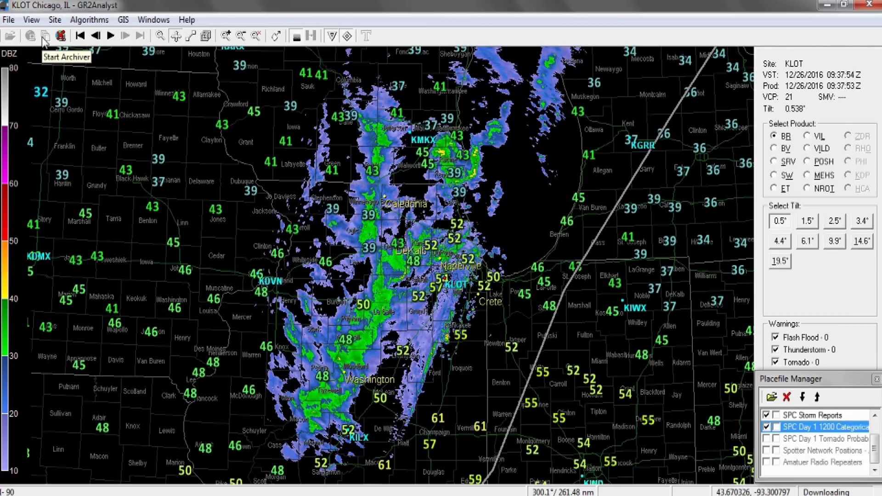
left_click(108, 37)
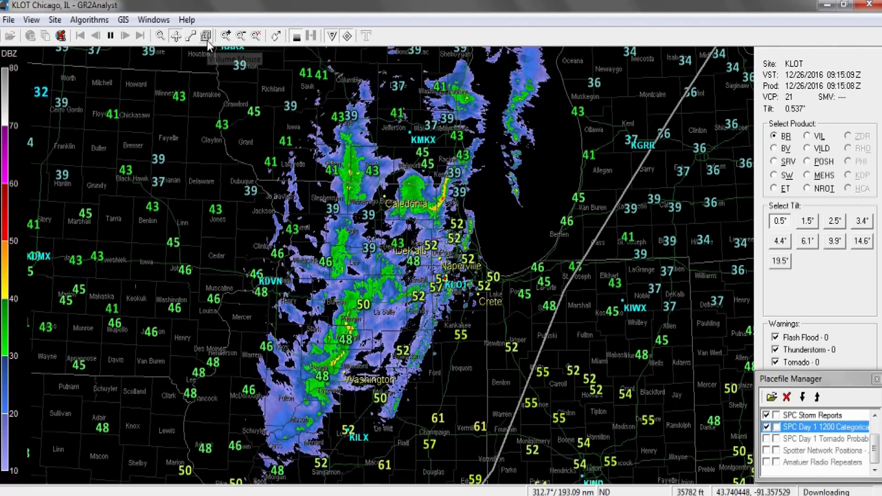
scroll(393, 270, "up", 2)
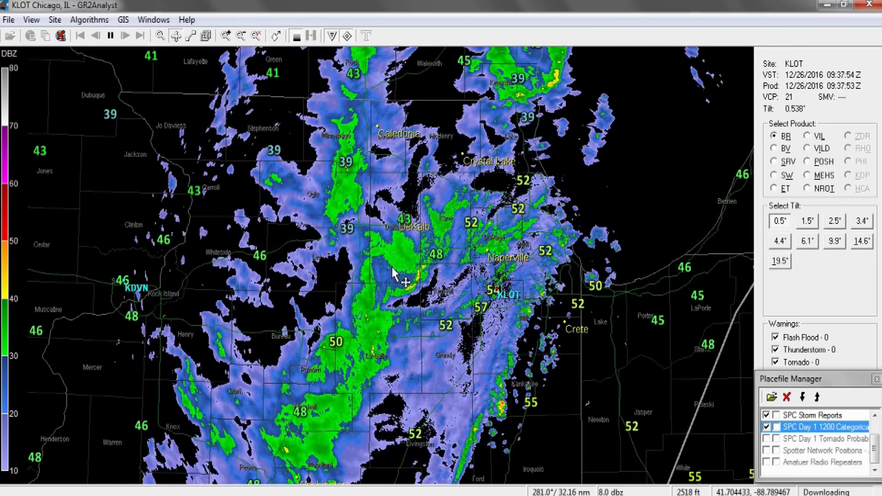
scroll(441, 193, "up", 2)
left_click_drag(465, 146, 370, 234)
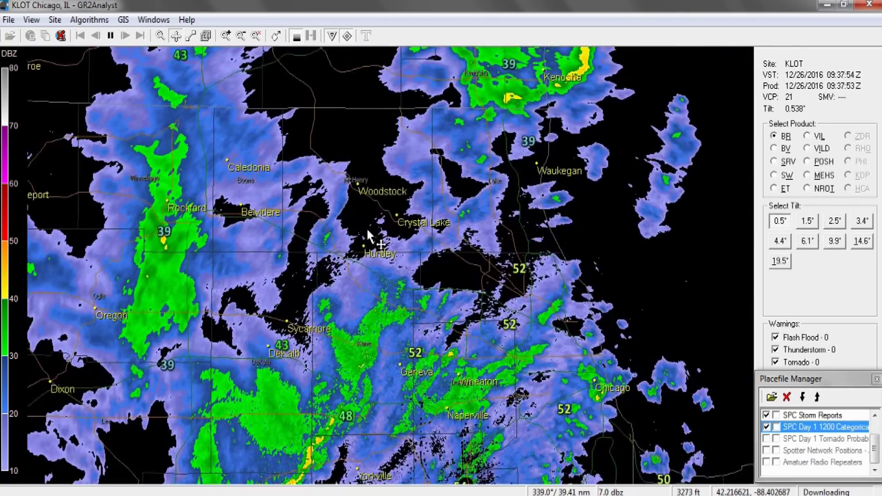
scroll(384, 232, "up", 4)
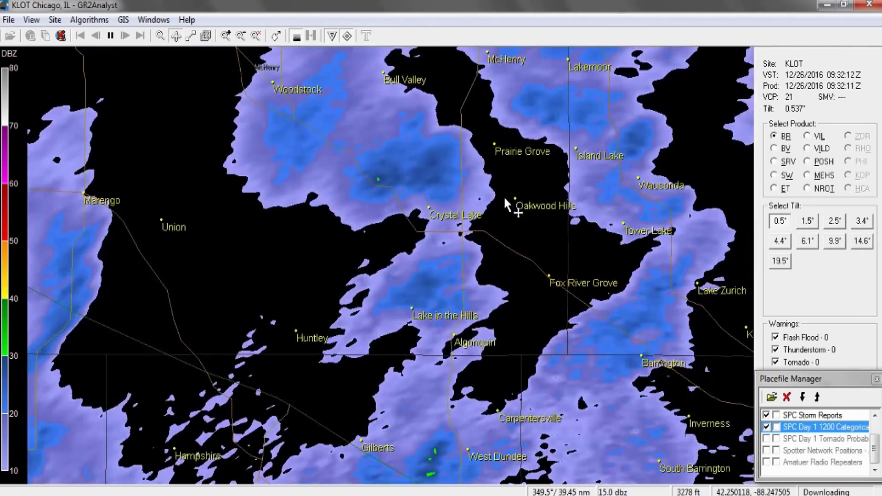
left_click_drag(504, 196, 426, 219)
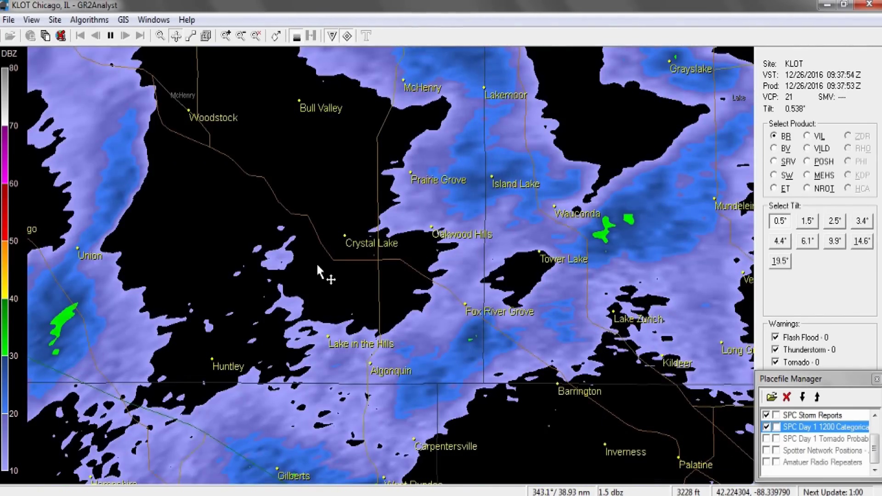
scroll(320, 271, "up", 2)
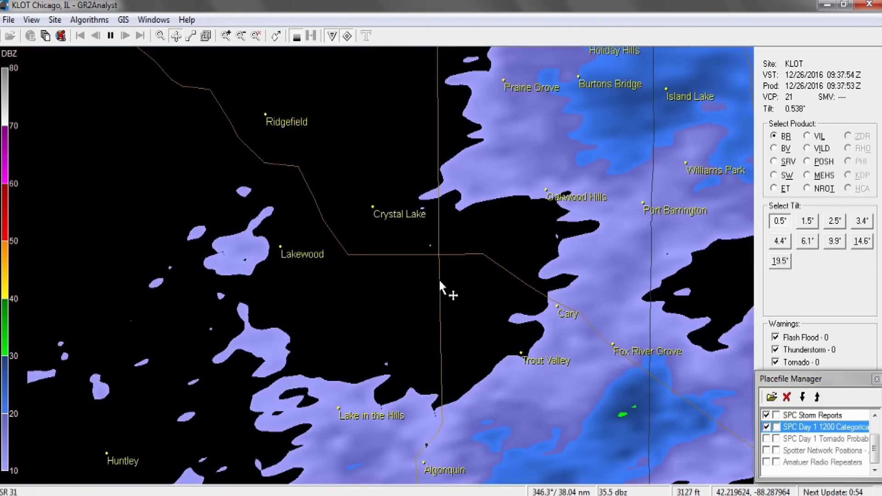
scroll(439, 282, "down", 2)
scroll(439, 281, "down", 4)
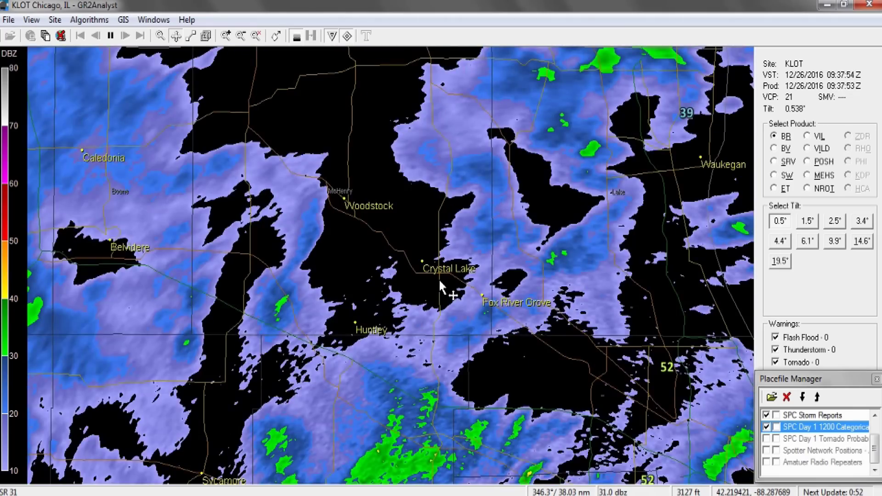
scroll(439, 280, "up", 5)
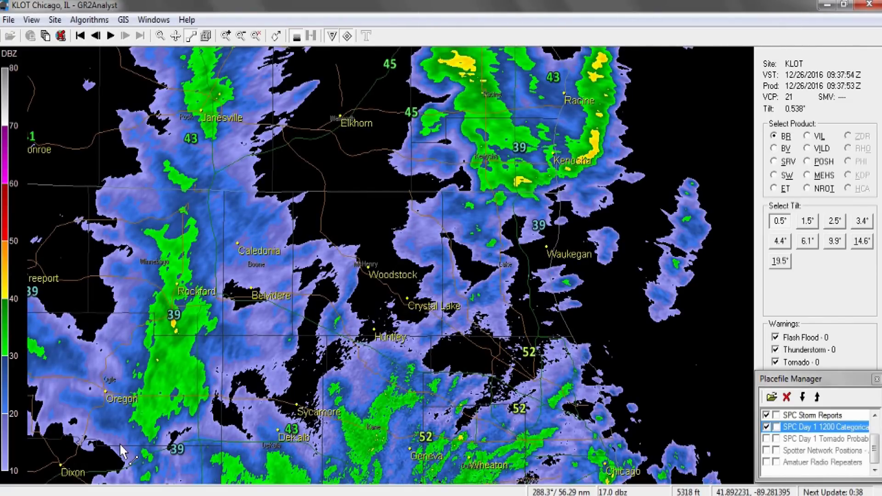
- Cut a cross section about 31 nm long through the rain band near Rockford, inspect it in 3D from a shifted position, and close it
left_click_drag(174, 339, 219, 255)
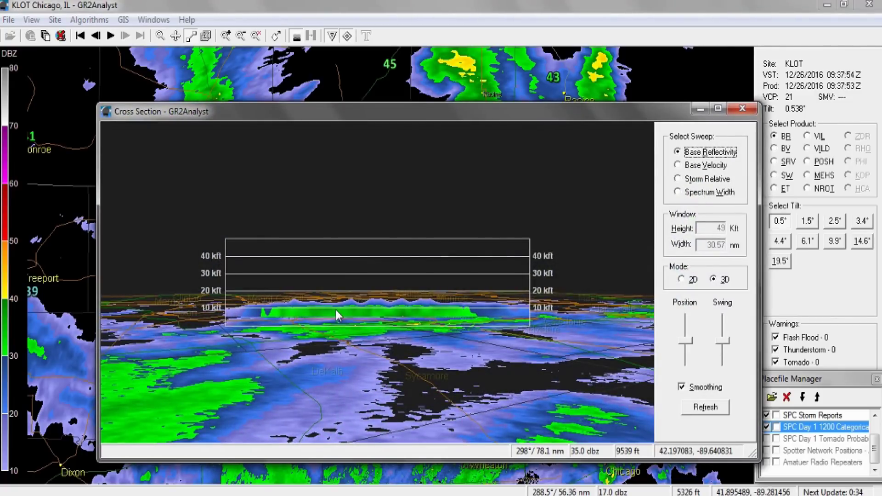
scroll(339, 317, "up", 3)
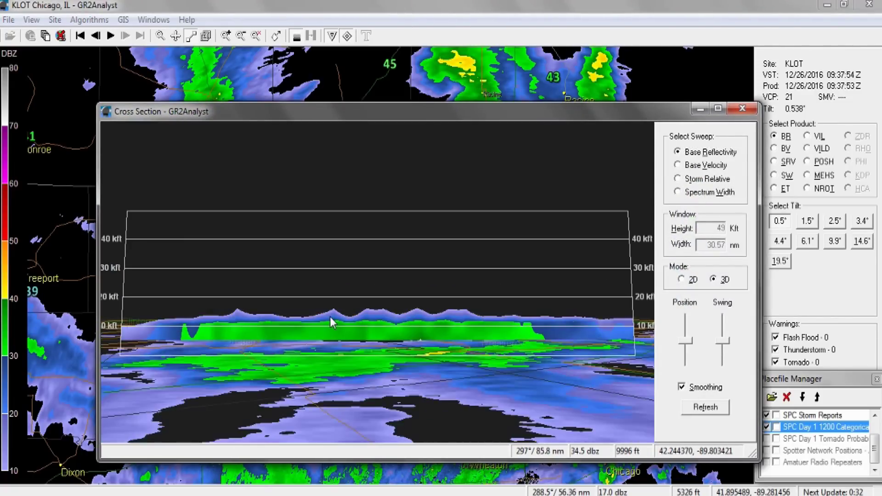
scroll(250, 323, "up", 2)
left_click_drag(261, 344, 685, 368)
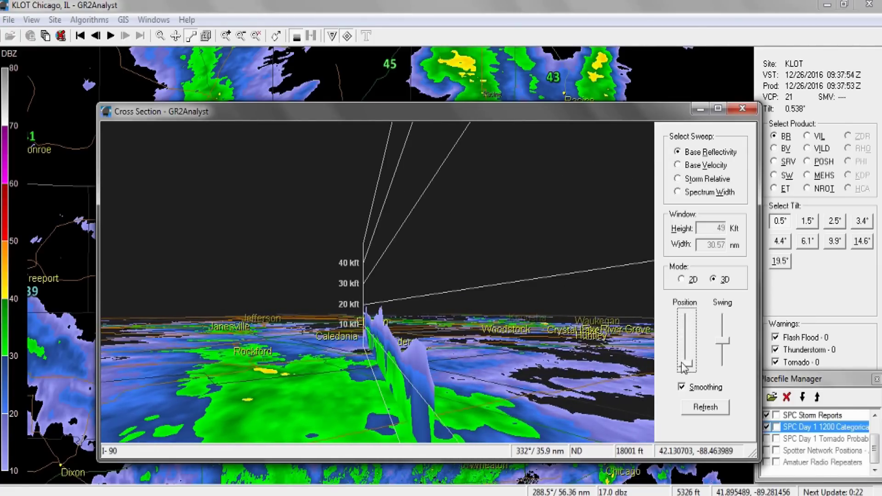
left_click_drag(459, 327, 226, 318)
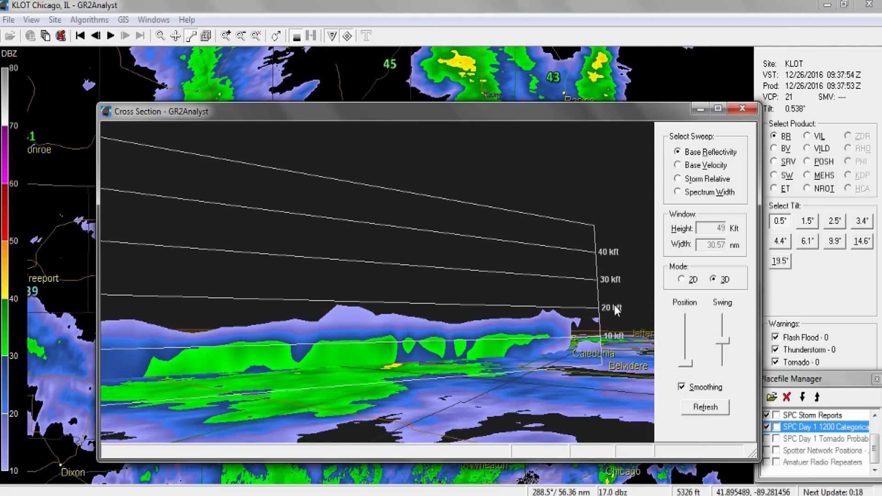
left_click(742, 108)
- Inspect a 3D lit volume of base reflectivity for the area around Rockford, then close the Volume Explorer
left_click(210, 37)
left_click_drag(195, 320, 223, 342)
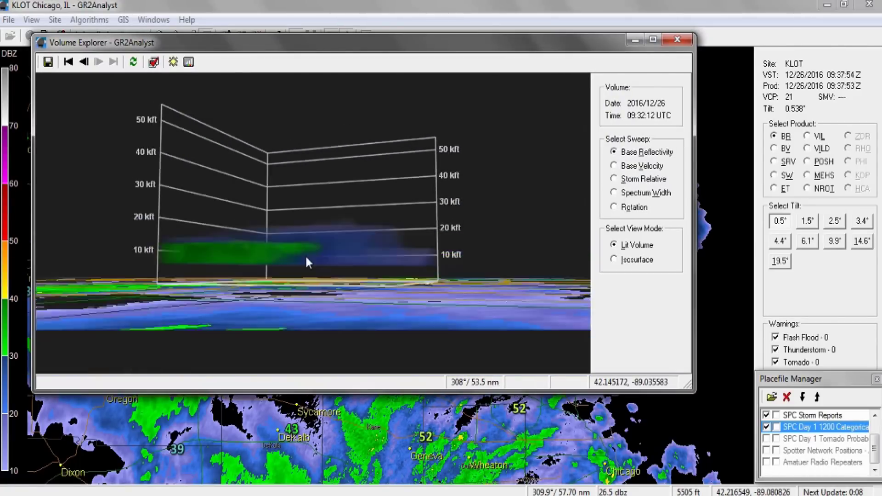
left_click_drag(306, 258, 437, 303)
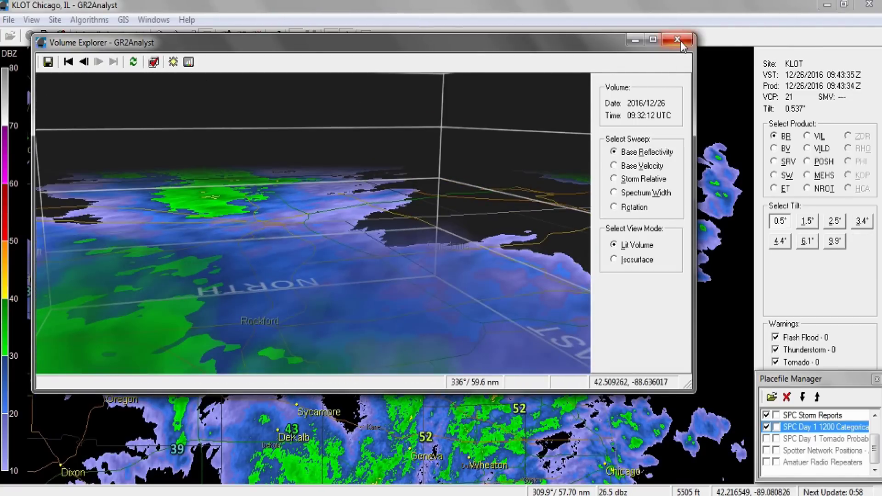
left_click(677, 40)
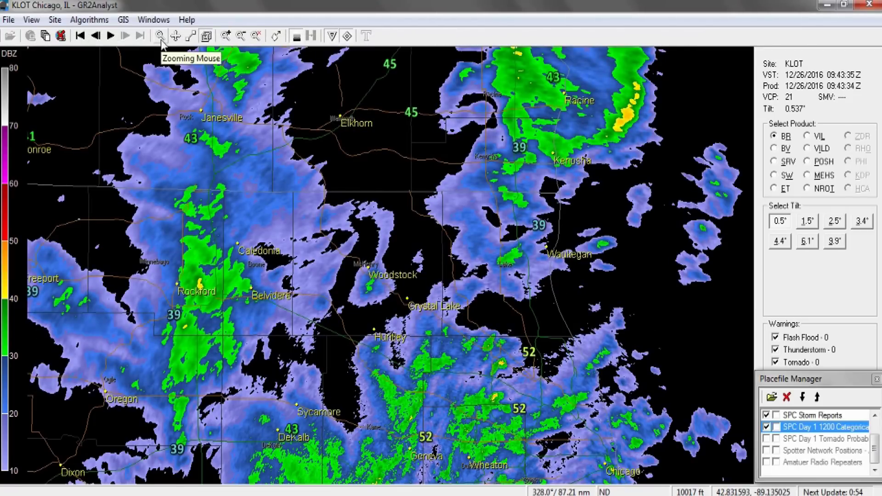
- Switch back to the panning mouse and play the radar loop over northern Illinois and southern Wisconsin
left_click(176, 36)
left_click_drag(471, 265, 419, 210)
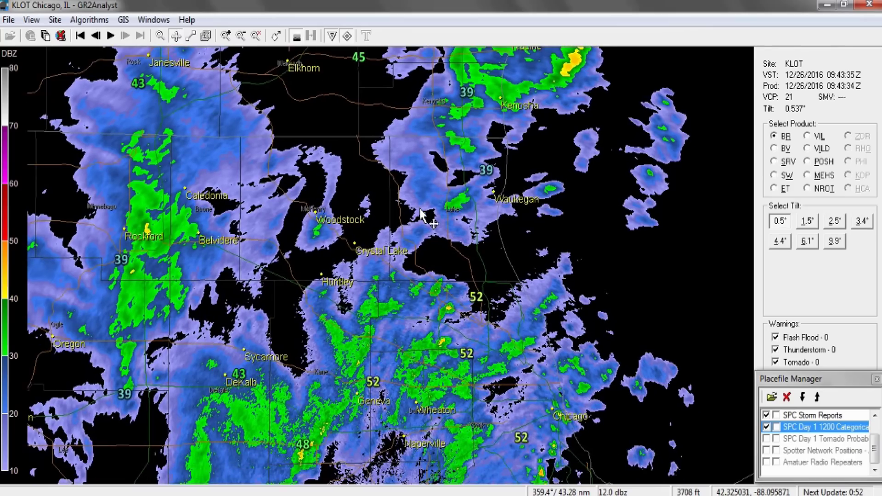
scroll(342, 241, "down", 2)
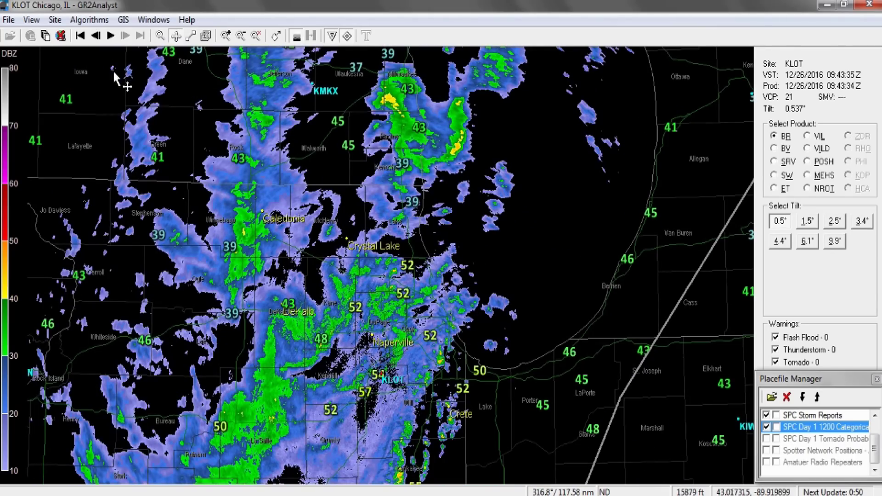
left_click(110, 35)
left_click_drag(251, 255, 322, 272)
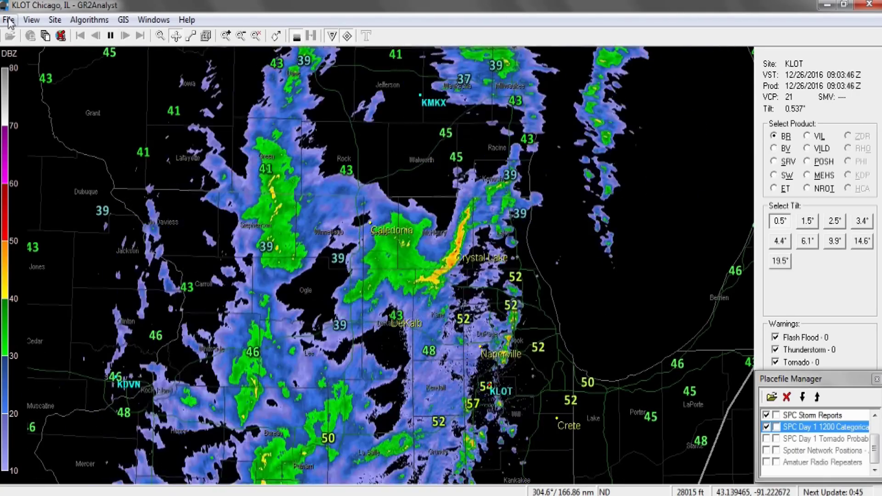
- Show the Warnings window and place it beside the Placefile Manager
left_click(8, 19)
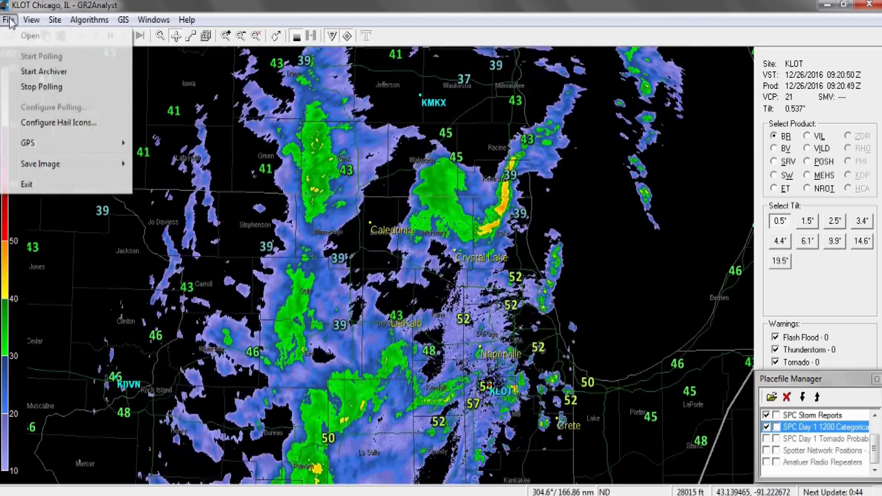
mouse_move(28, 20)
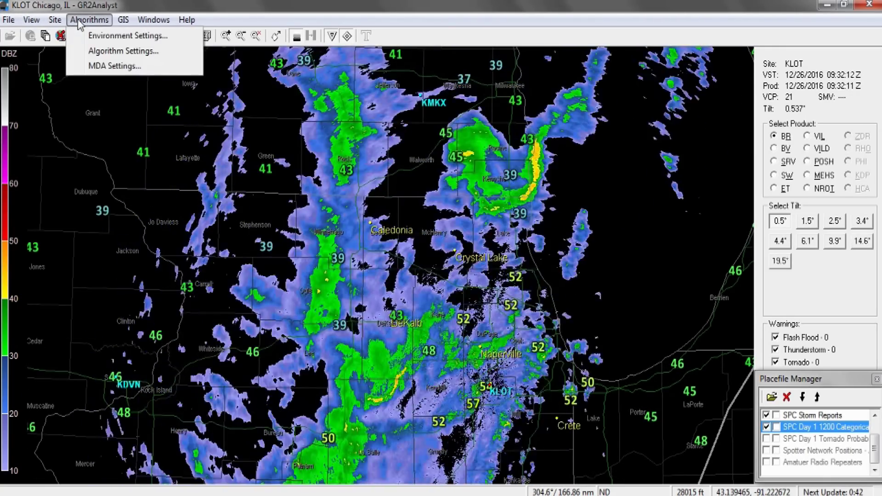
mouse_move(122, 23)
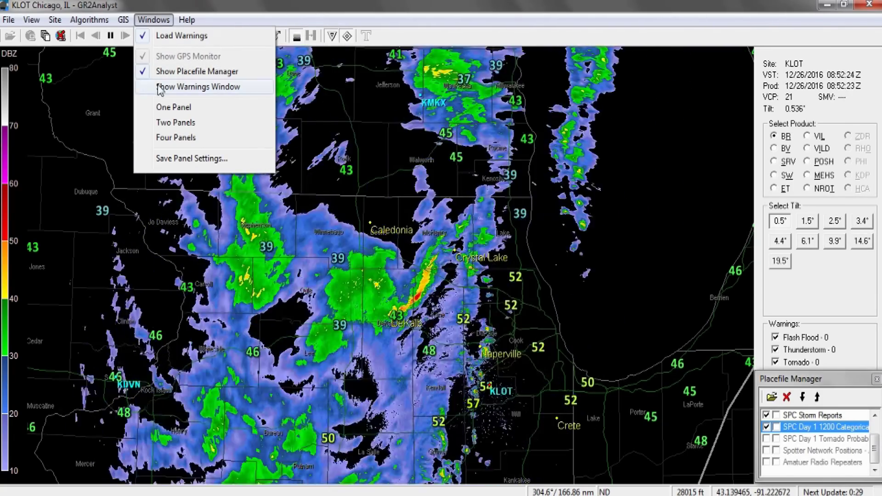
left_click(165, 87)
left_click_drag(627, 380, 651, 381)
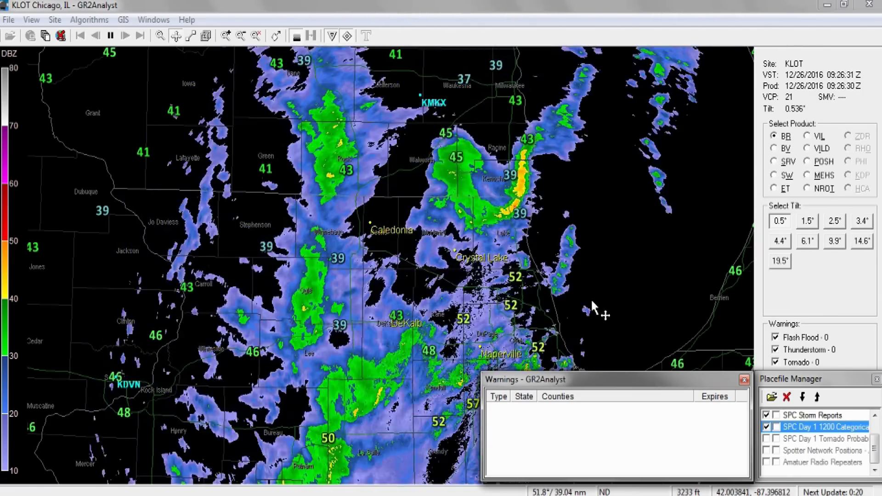
scroll(563, 278, "down", 2)
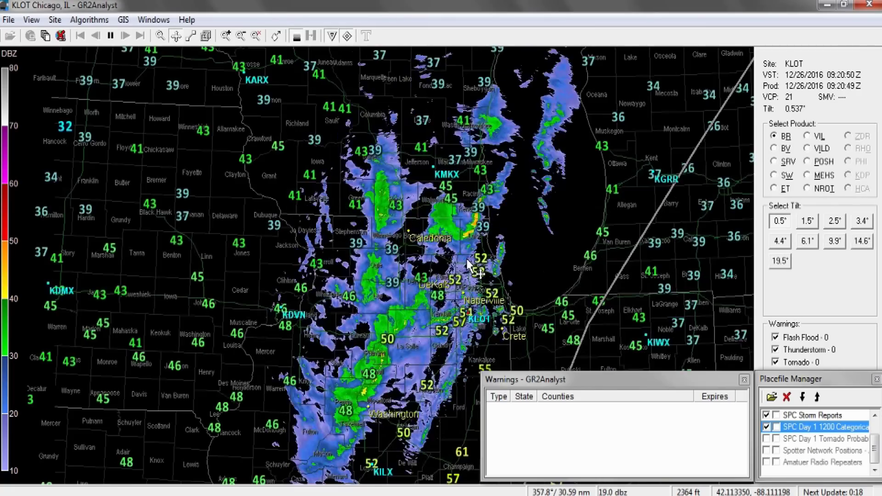
left_click_drag(518, 291, 485, 277)
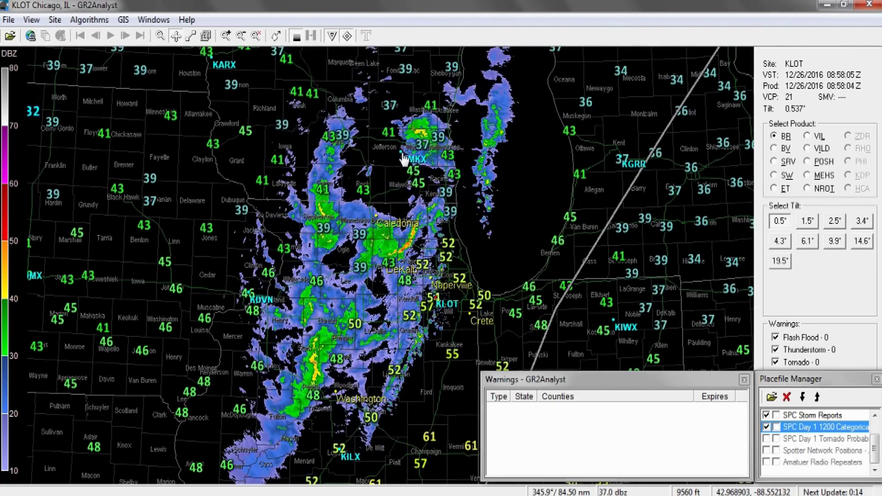
- Switch the radar site to KMKX Milwaukee and play its base reflectivity loop
left_click(403, 158)
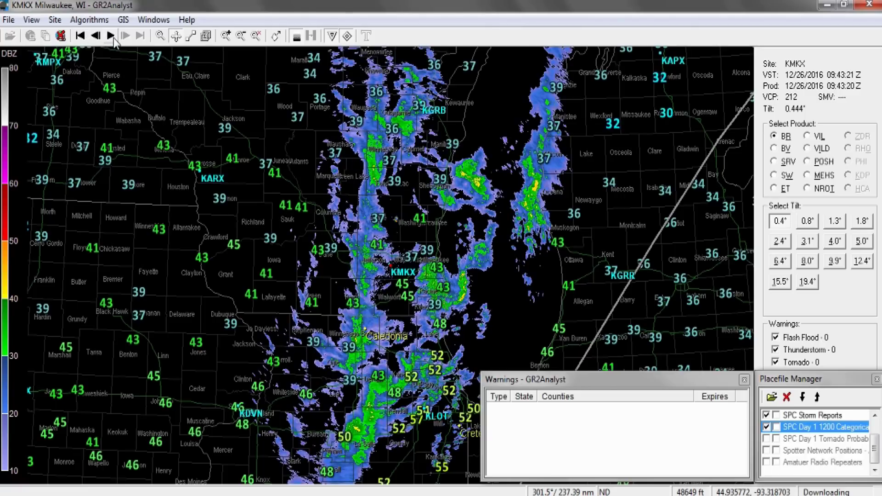
left_click(112, 37)
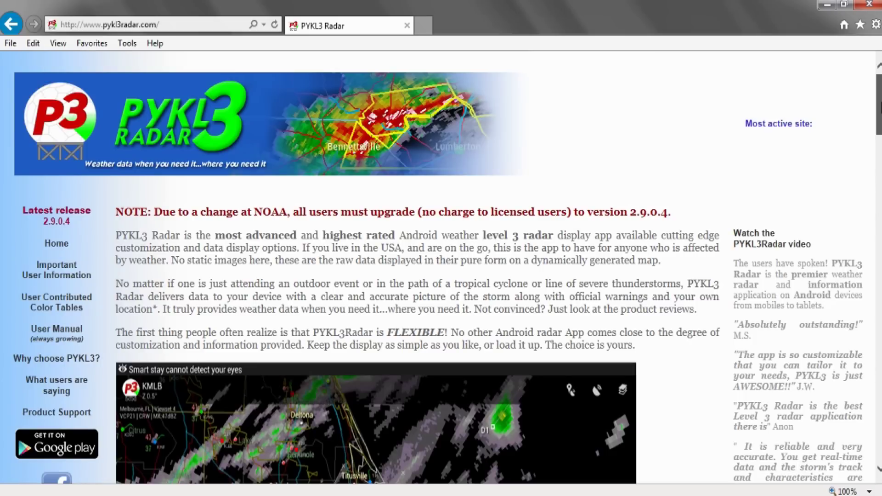
- Look through the PYKL3 Radar home page in the browser, examining its app description and sample radar images, and return to the page's beginning
scroll(878, 106, "down", 5)
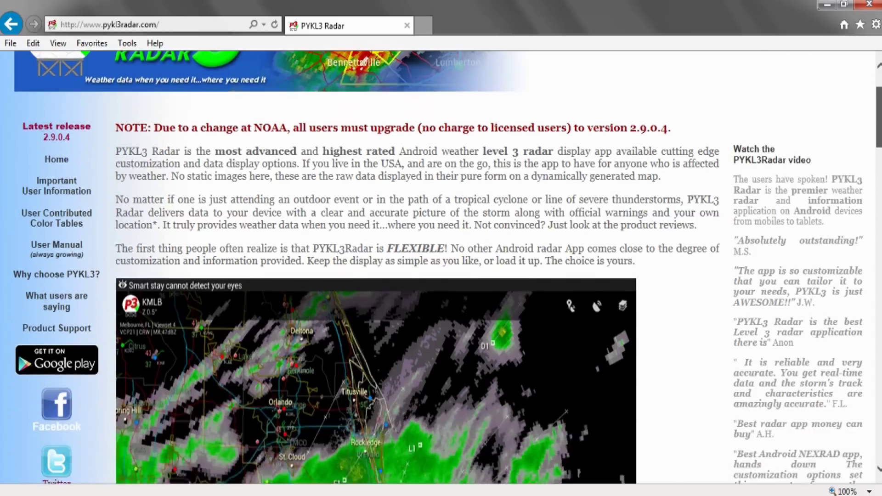
scroll(441, 266, "down", 2)
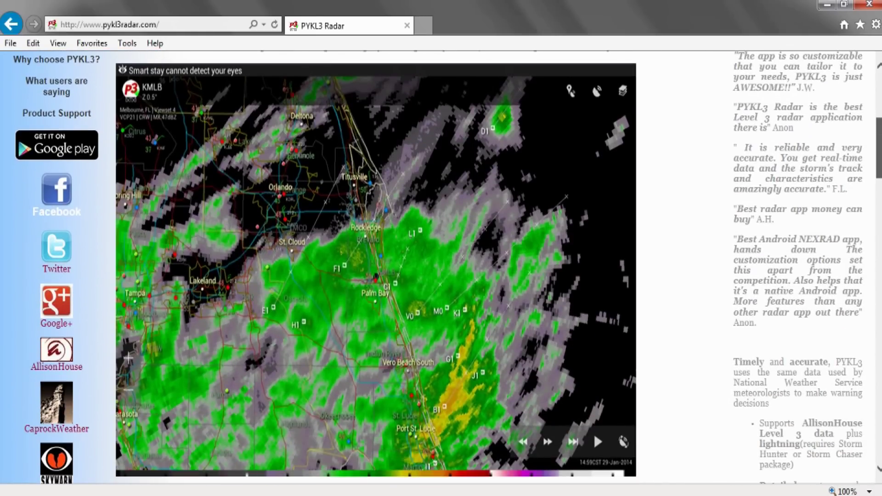
scroll(441, 266, "down", 6)
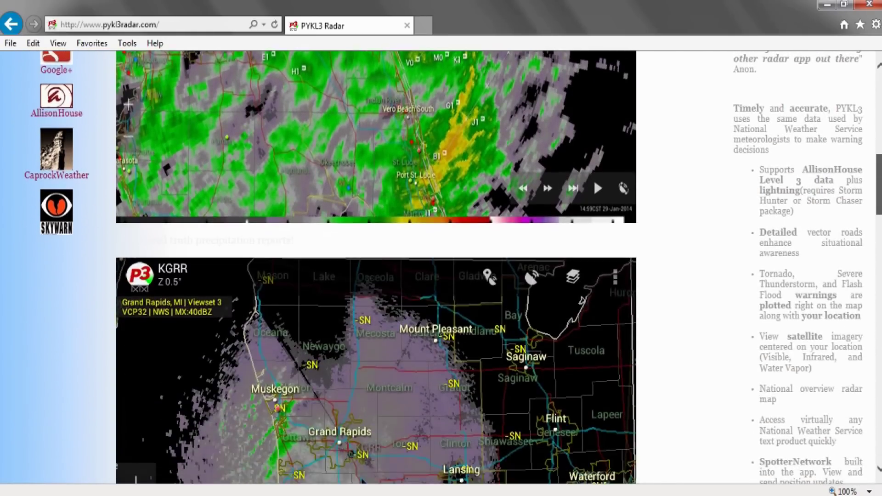
scroll(410, 288, "down", 4)
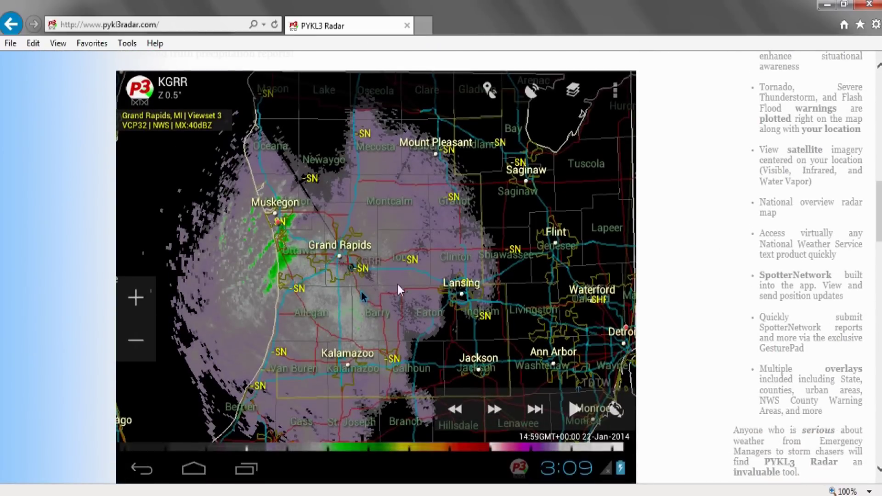
scroll(377, 288, "down", 8)
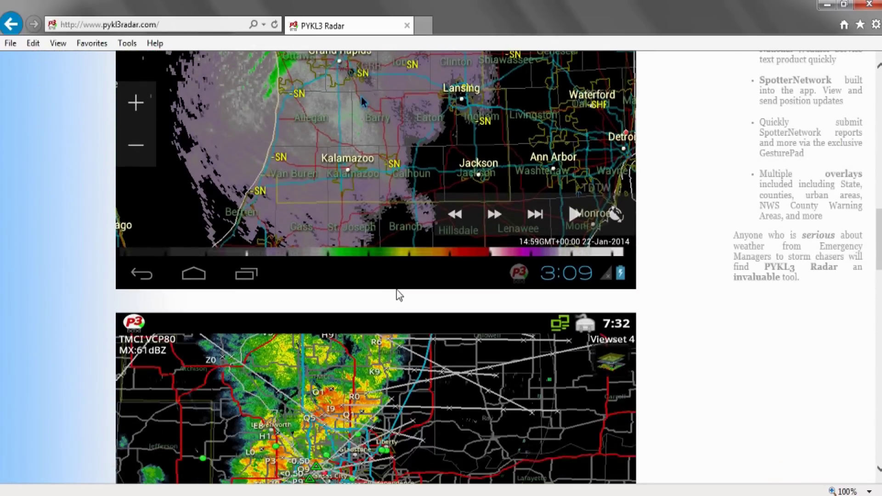
scroll(395, 288, "down", 4)
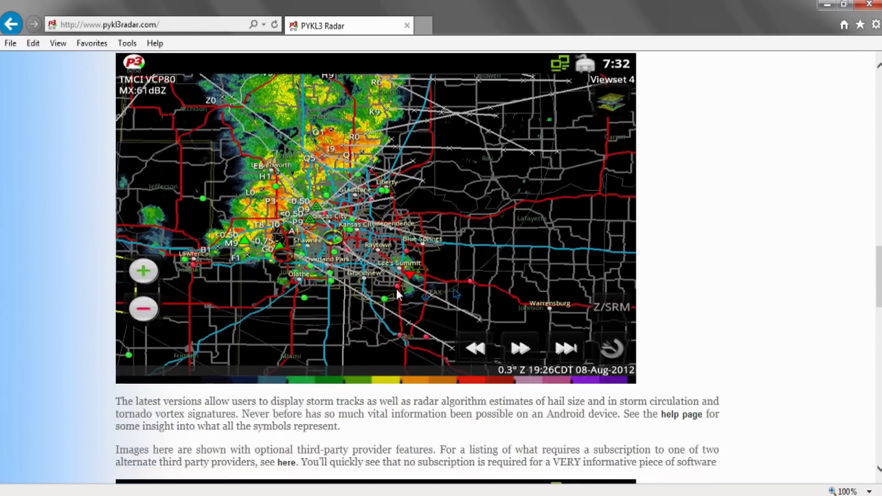
scroll(397, 289, "down", 4)
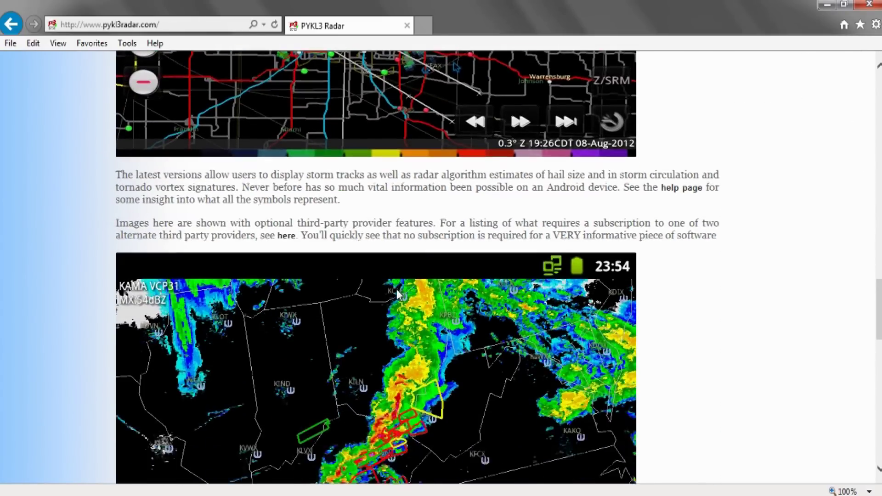
scroll(397, 294, "down", 3)
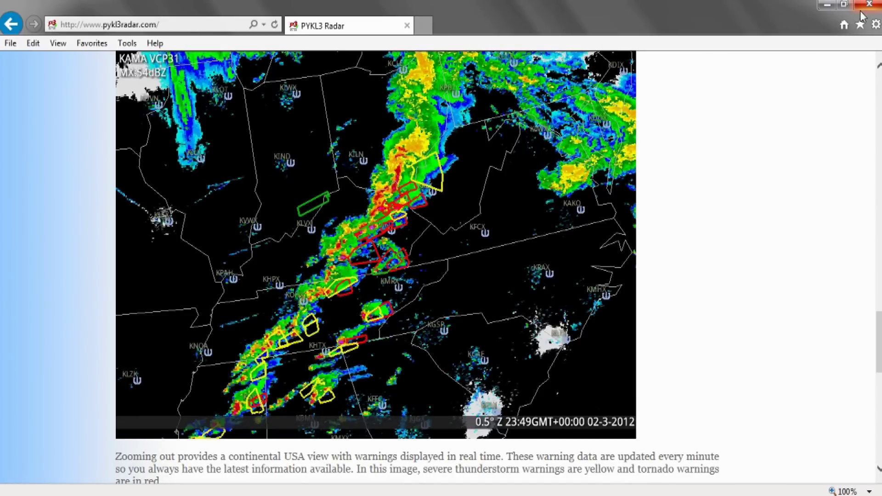
left_click_drag(879, 336, 876, 97)
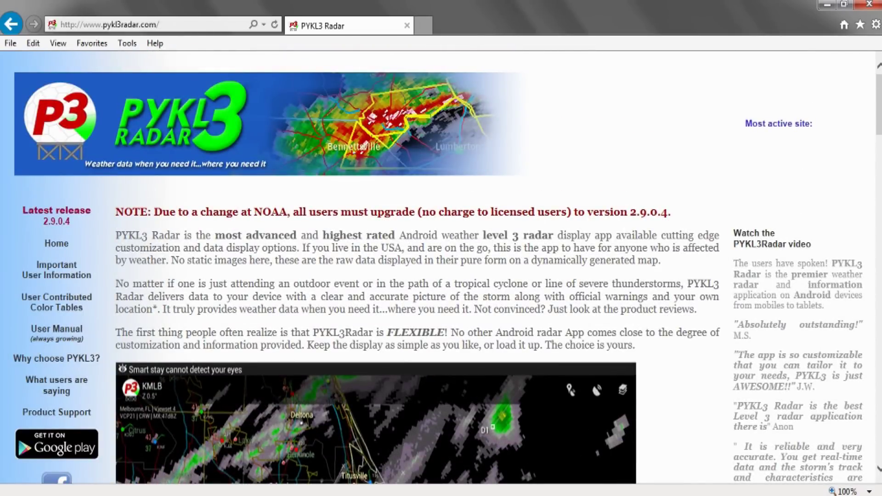
left_click(367, 495)
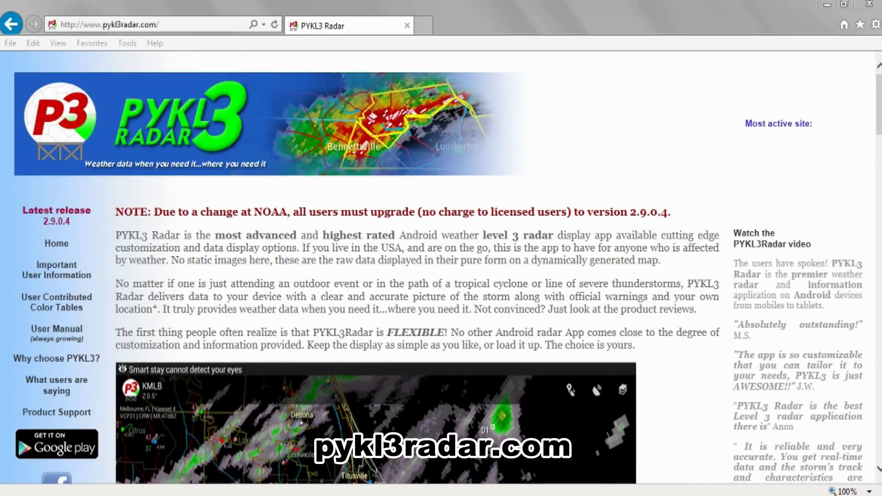